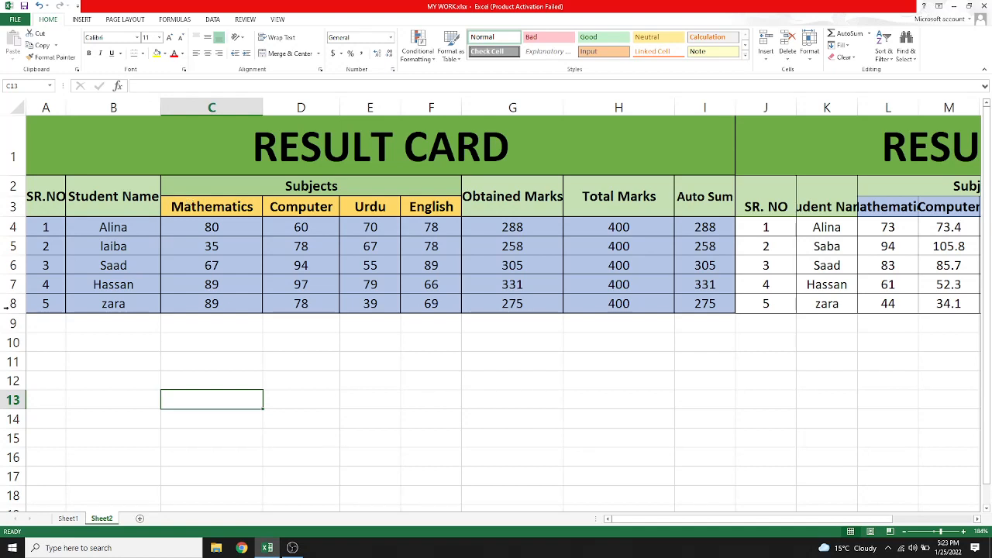
# Clear the contents of the entire row 5.
pyautogui.click(94, 248)
pyautogui.moveTo(179, 253); pyautogui.dragTo(461, 240)
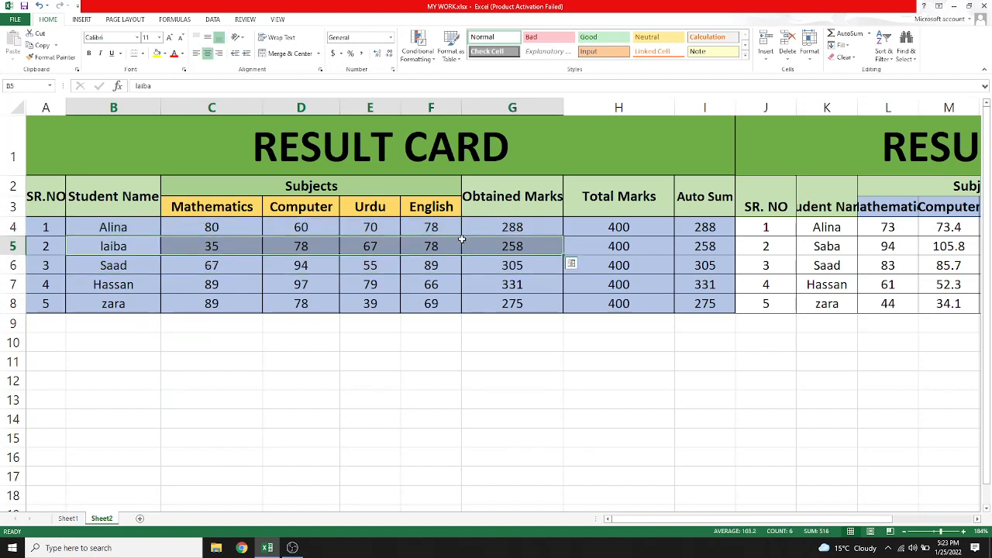
pyautogui.click(12, 245)
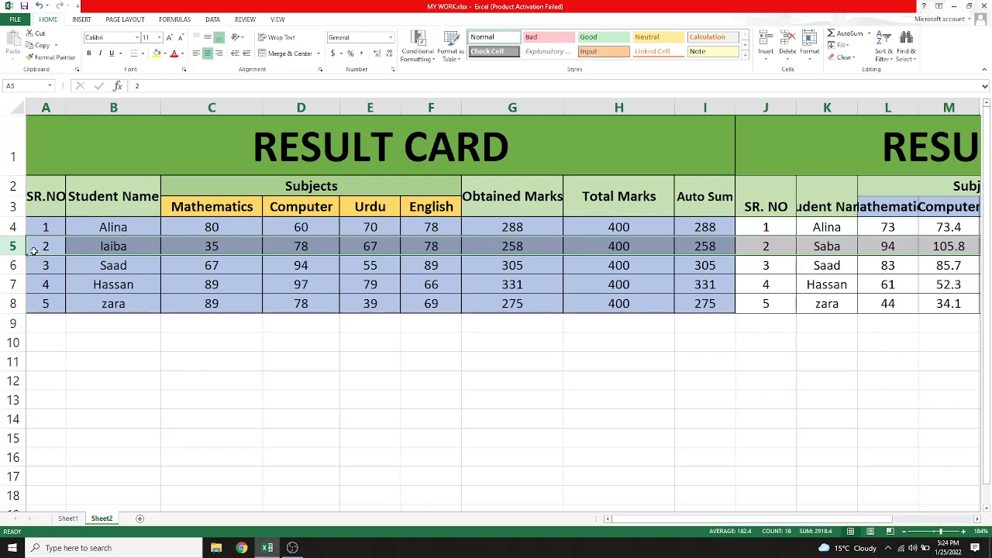
pyautogui.press('Delete')
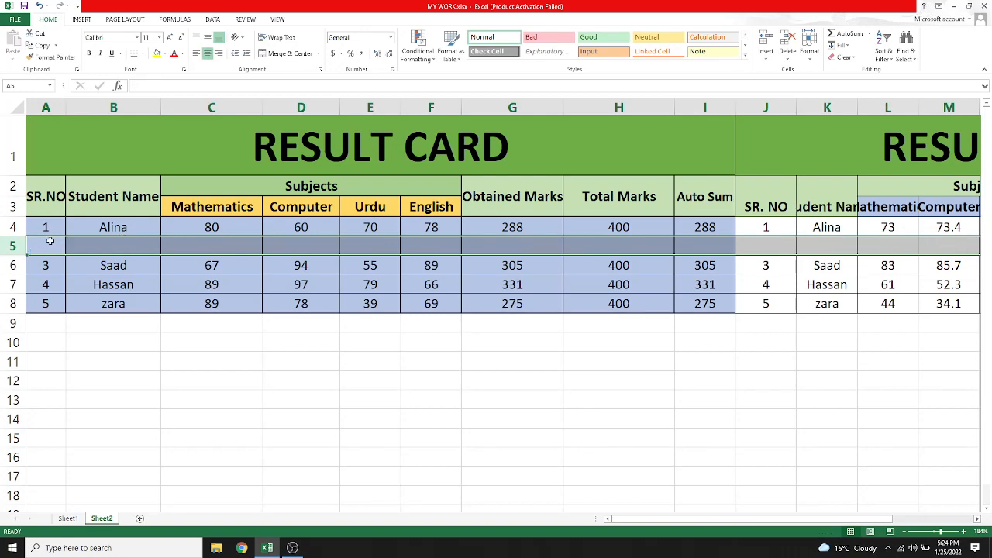
# Enter serial number 2 in A5 and a new student's first name in B5.
pyautogui.click(50, 242)
pyautogui.write('2')
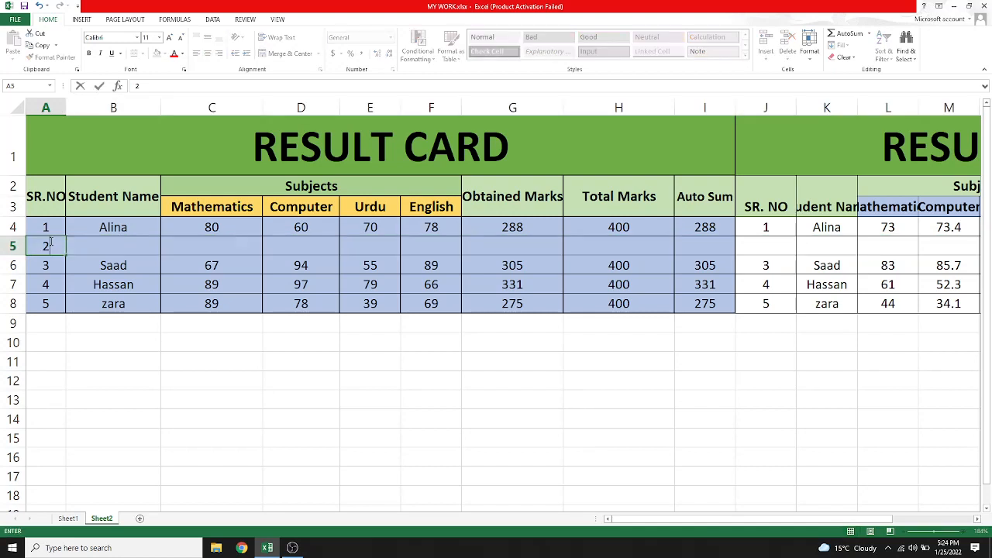
pyautogui.press('Tab')
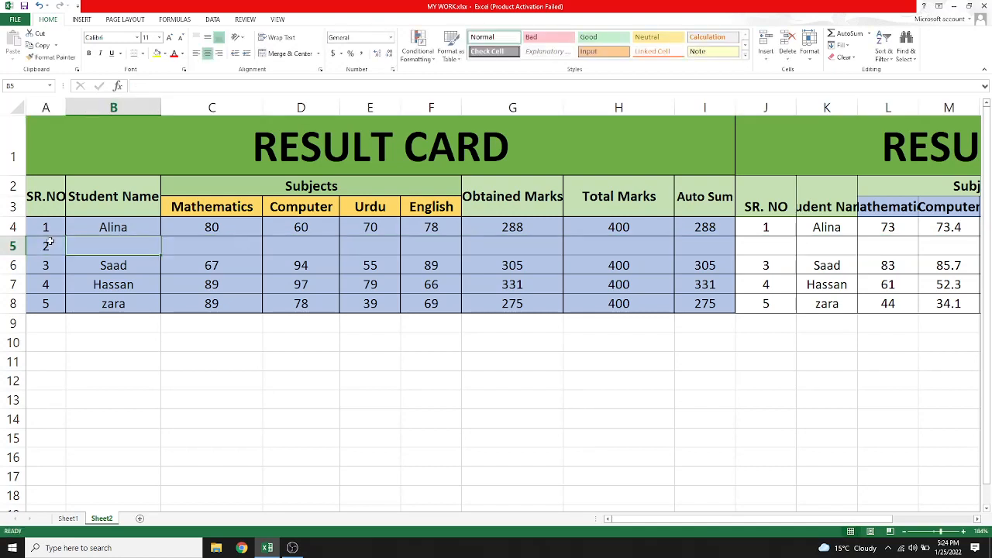
pyautogui.write('Zr')
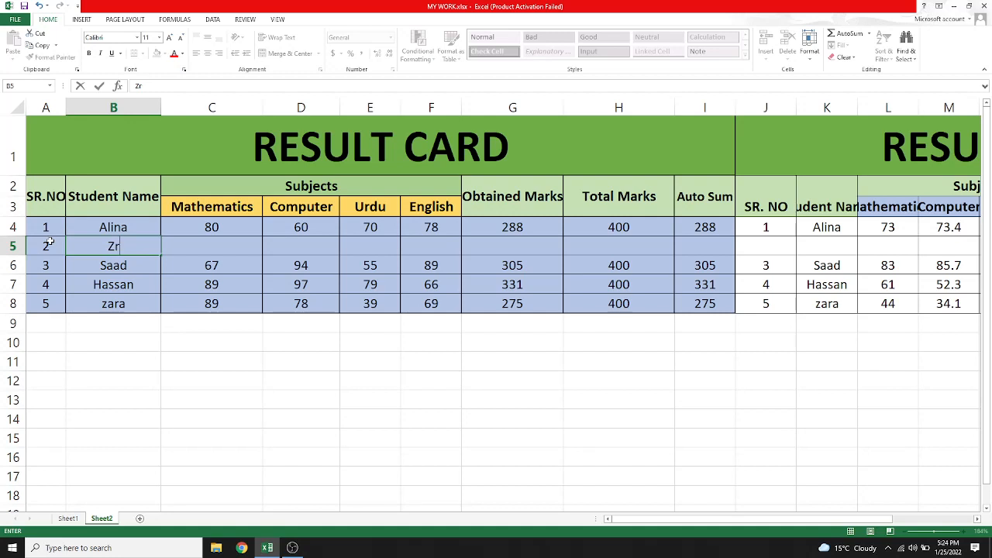
pyautogui.press('BackSpace')
pyautogui.write('aib')
pyautogui.press('BackSpace')
pyautogui.write('nab')
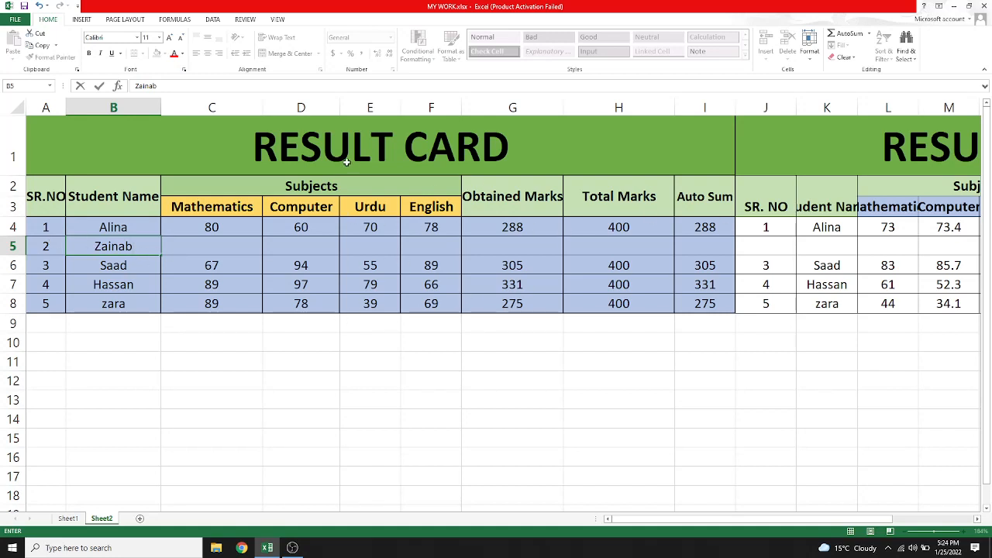
# Enter marks 79, 60, 59 and 34 in C5:F5 and fill the Obtained Marks formula from G4 down to G5.
pyautogui.click(229, 238)
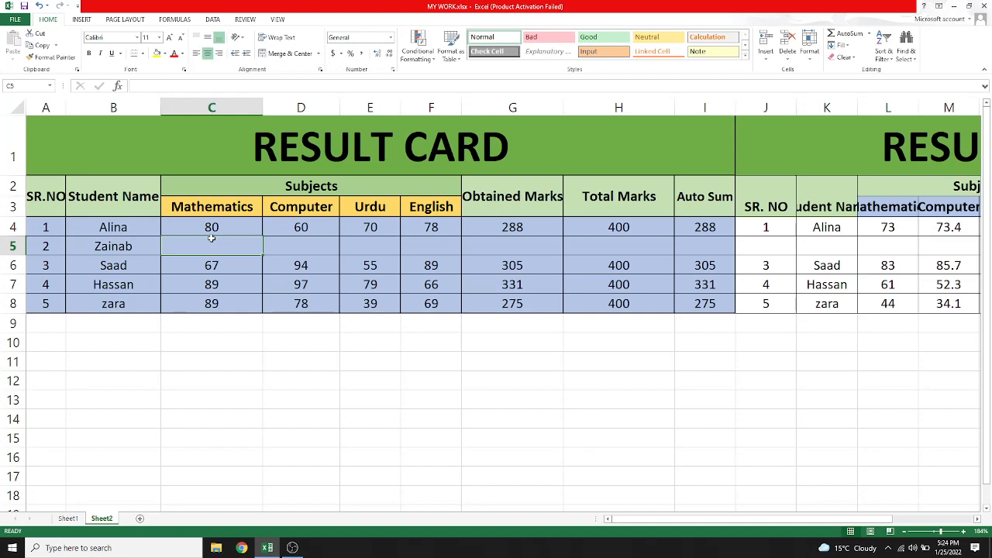
pyautogui.write('79')
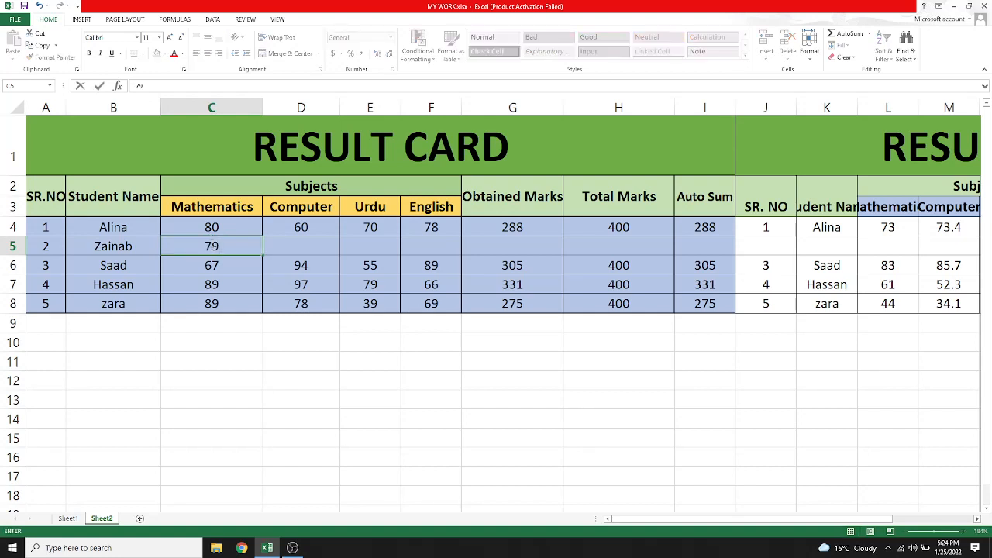
pyautogui.press('Tab')
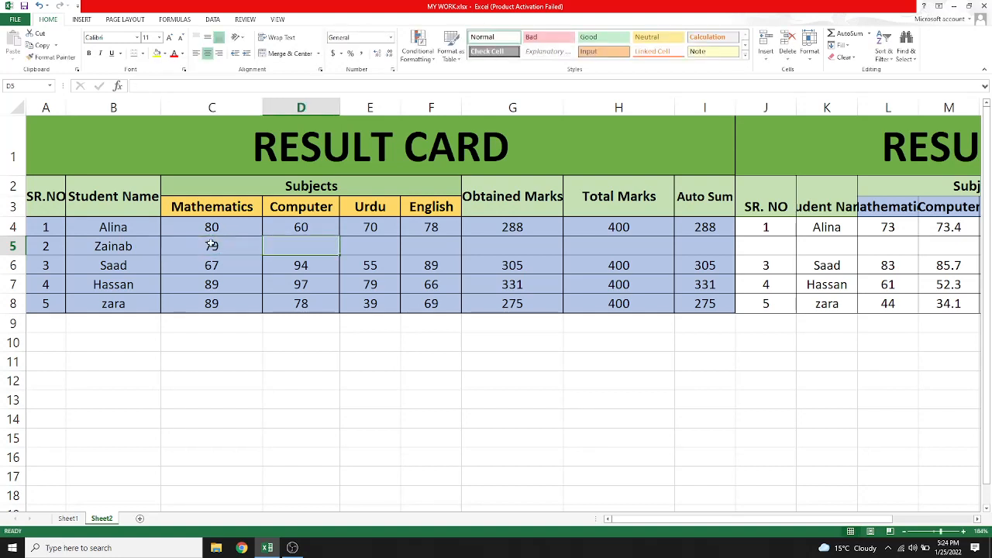
pyautogui.write('60')
pyautogui.press('Tab')
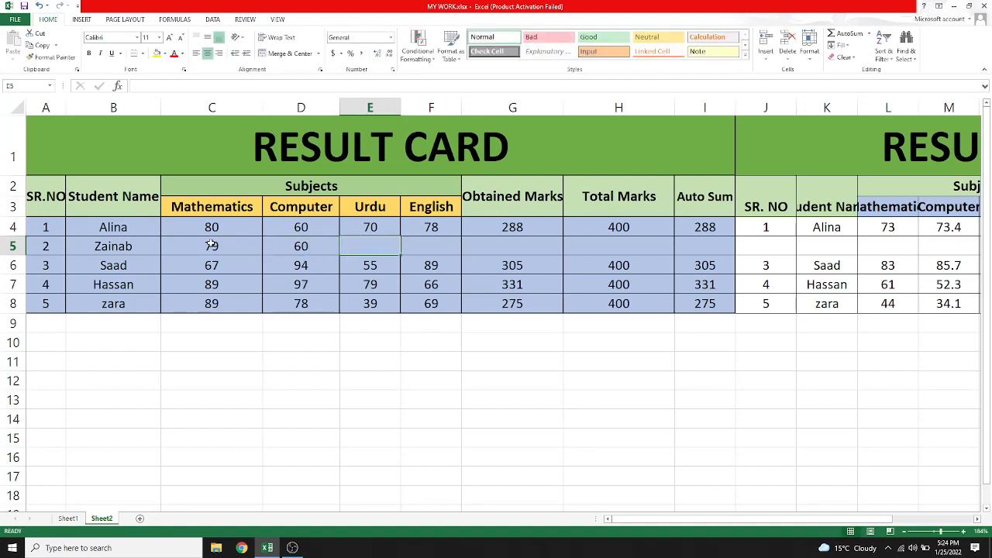
pyautogui.write('5')
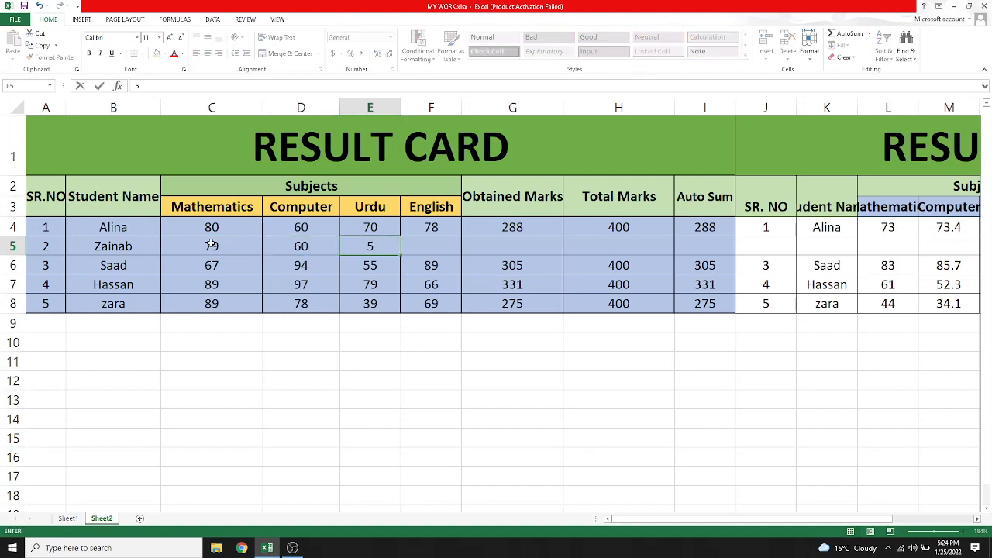
pyautogui.write('9')
pyautogui.press('Tab')
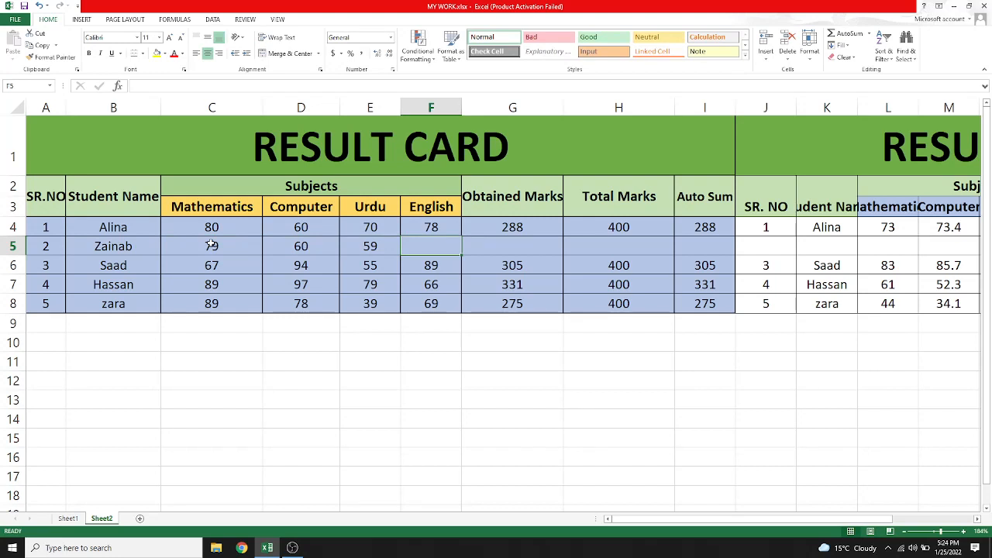
pyautogui.write('34')
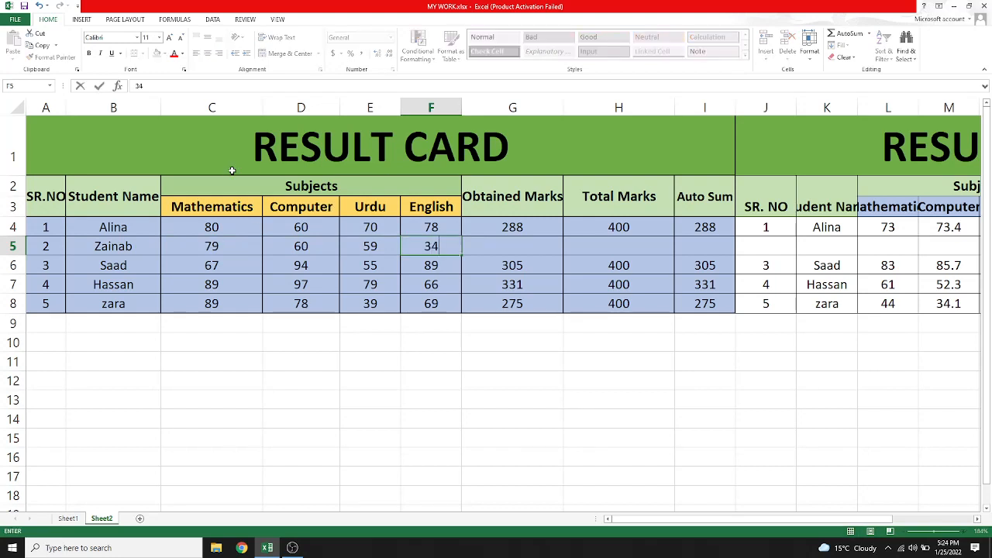
pyautogui.click(526, 222)
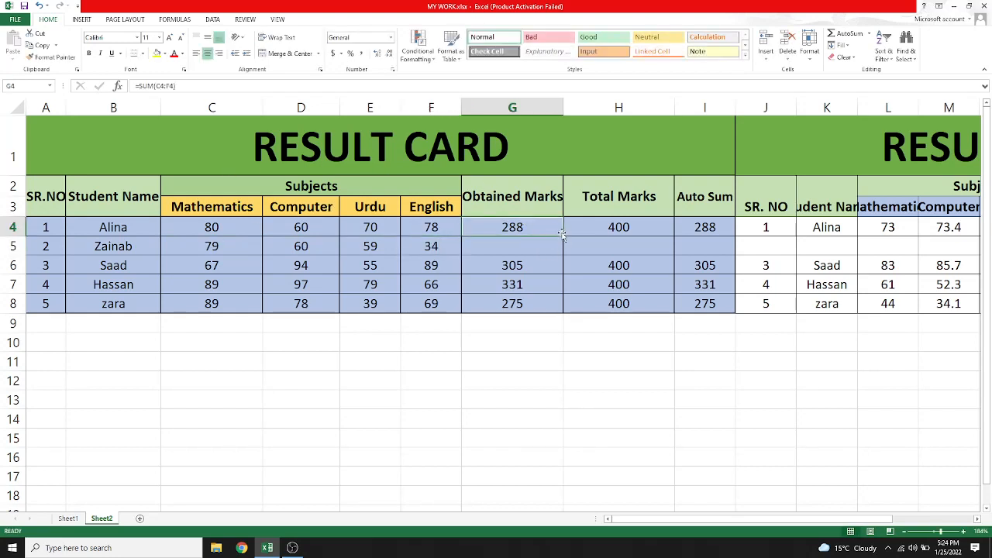
pyautogui.moveTo(563, 236); pyautogui.dragTo(563, 256)
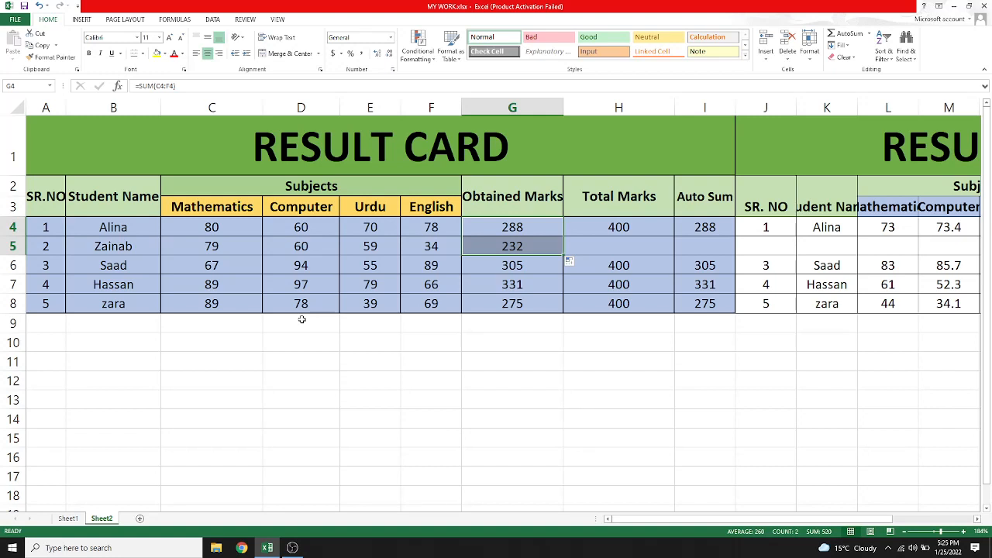
# Edit the student name in B5, replacing its second-to-last letter with "a".
pyautogui.doubleClick(137, 247)
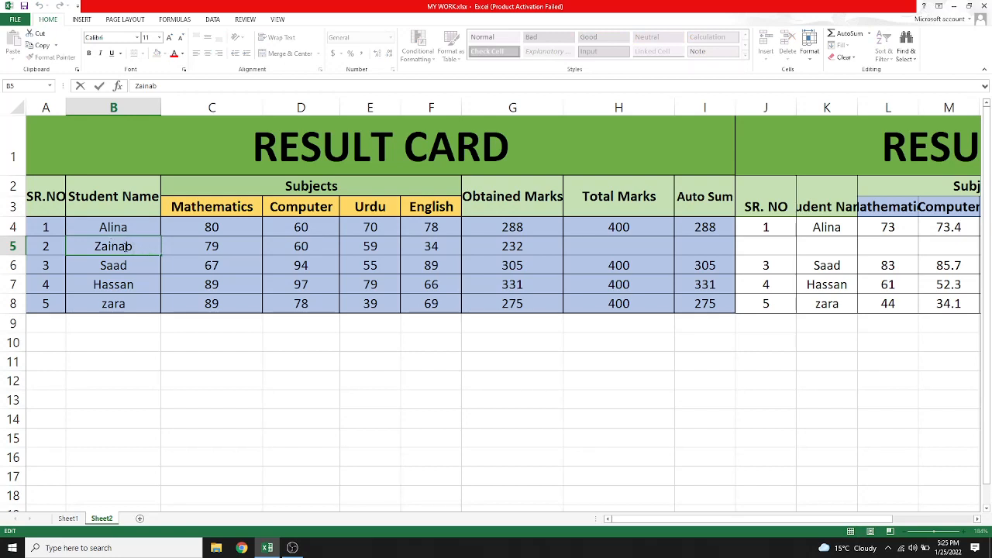
pyautogui.press('BackSpace')
pyautogui.write('a')
pyautogui.click(145, 262)
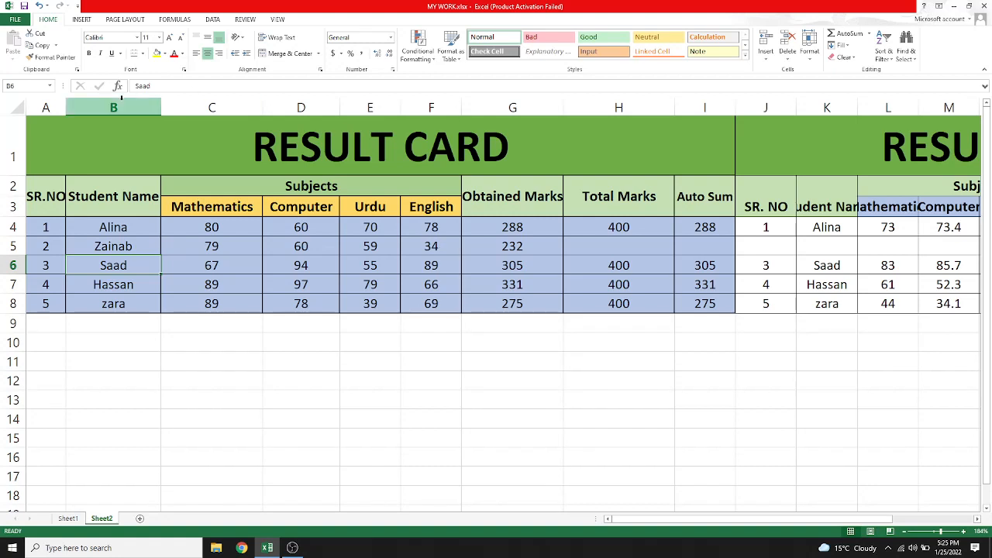
# Narrow the SR.NO column A slightly.
pyautogui.moveTo(65, 108)
pyautogui.mouseDown()
pyautogui.moveTo(77, 109)
pyautogui.moveTo(60, 111)
pyautogui.mouseUp()
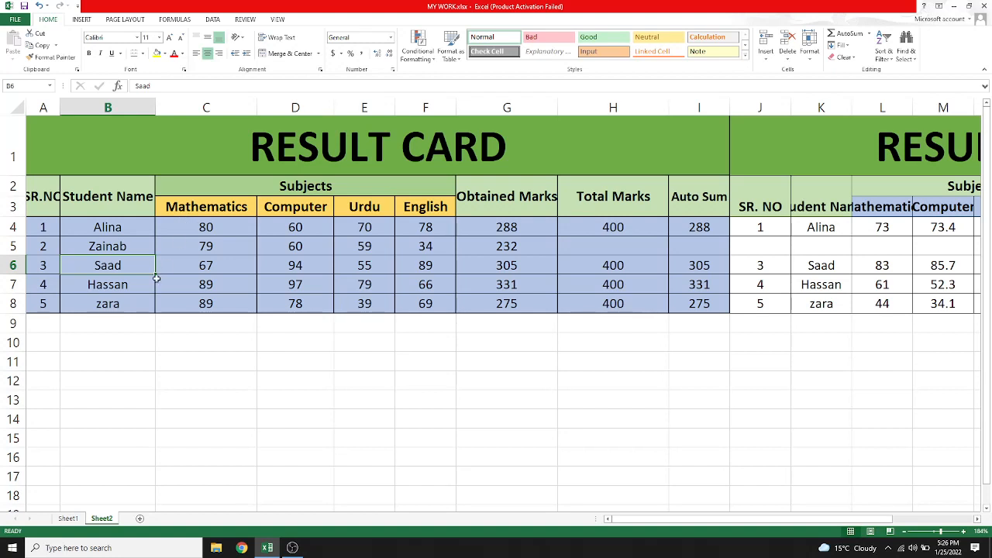
# Shorten the student name in B5 to its first four letters by editing the existing cell text.
pyautogui.doubleClick(137, 248)
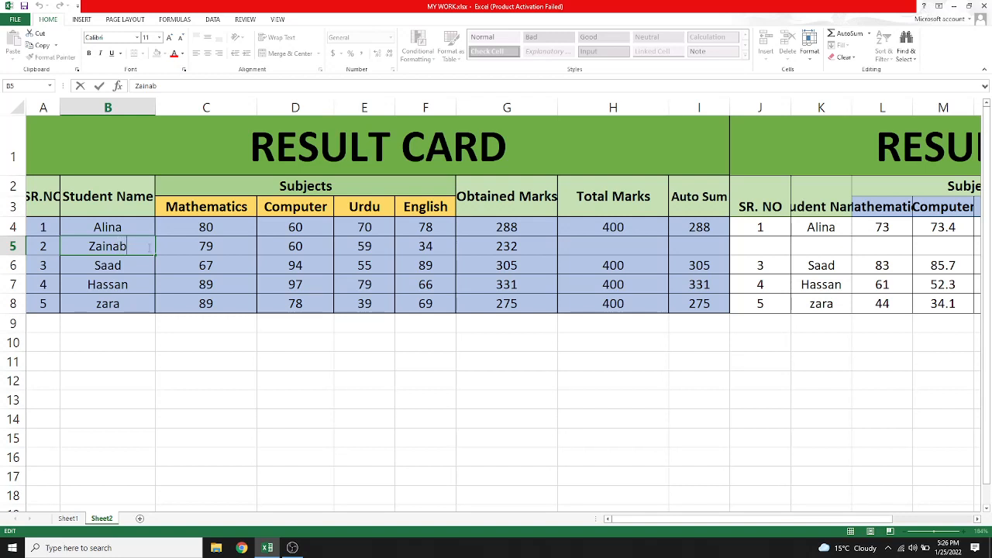
pyautogui.press('F2')
pyautogui.click(147, 263)
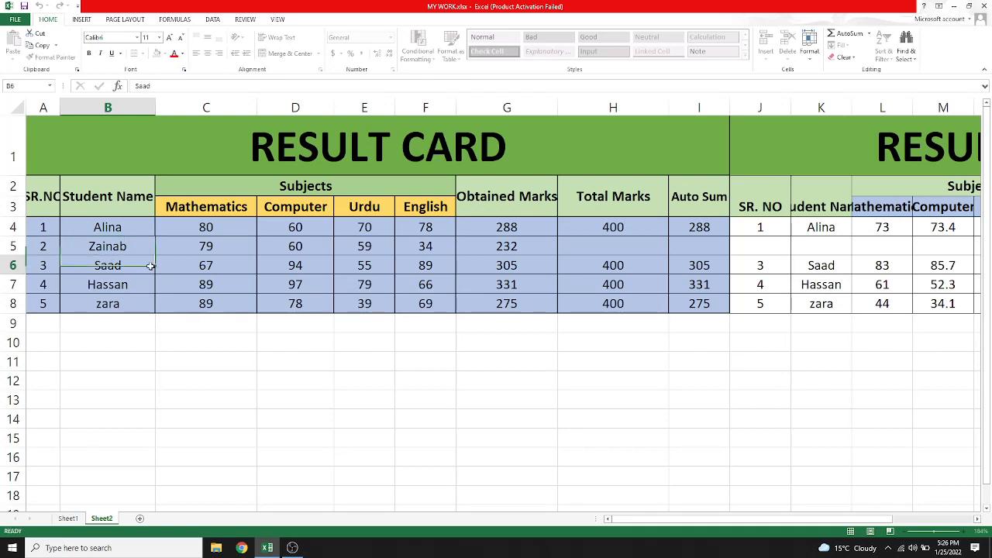
pyautogui.click(133, 247)
pyautogui.doubleClick(132, 246)
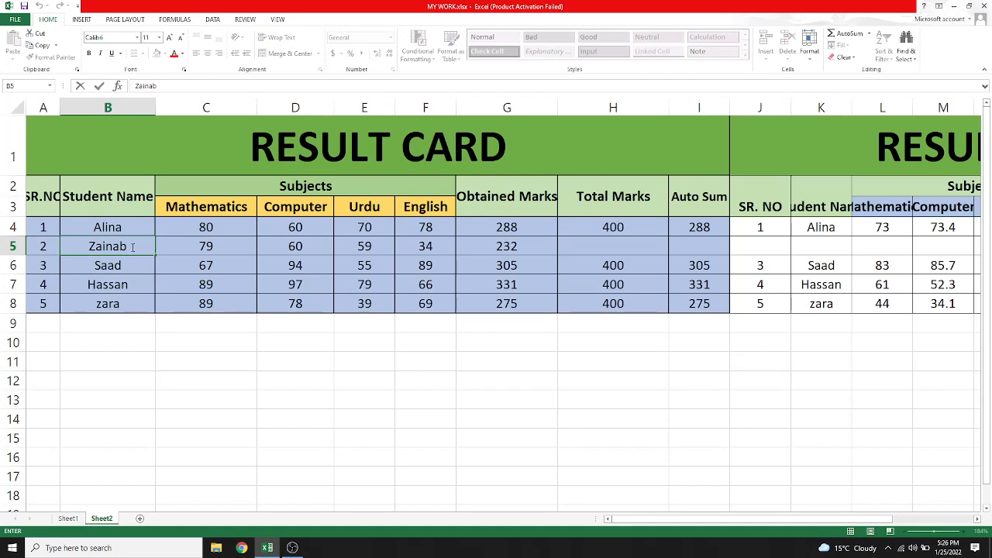
pyautogui.press('BackSpace')
pyautogui.press('BackSpace')
pyautogui.press('BackSpace')
pyautogui.write('n')
pyautogui.click(214, 252)
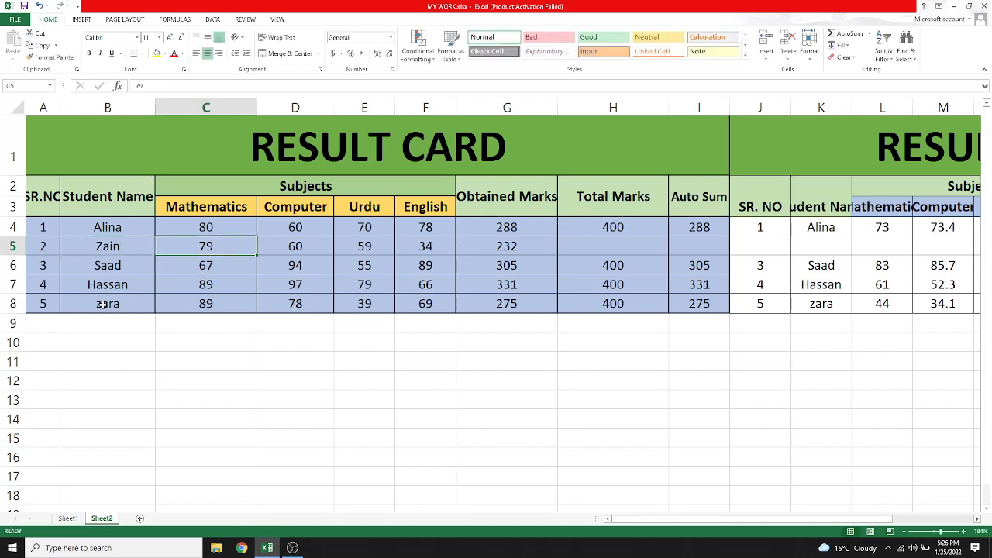
# Examine the stored contents of the student name in B7, the Urdu and Computer headers, and the marks in E7 and D7.
pyautogui.click(126, 286)
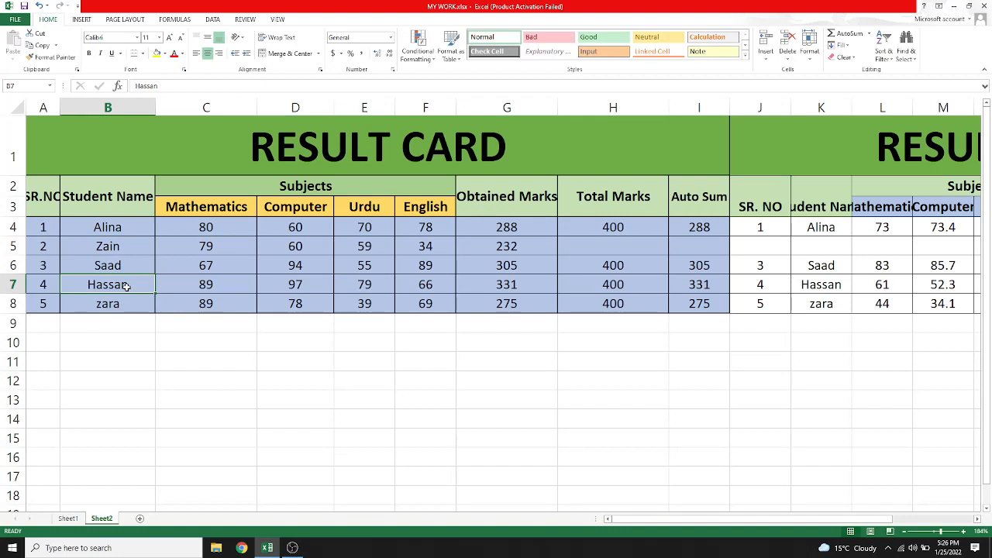
pyautogui.doubleClick(125, 286)
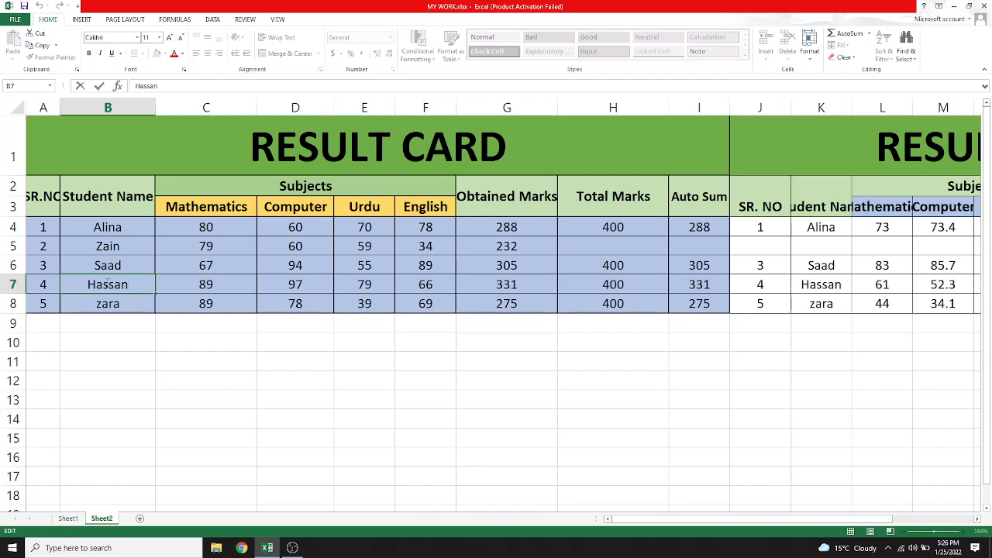
pyautogui.click(185, 88)
pyautogui.click(346, 211)
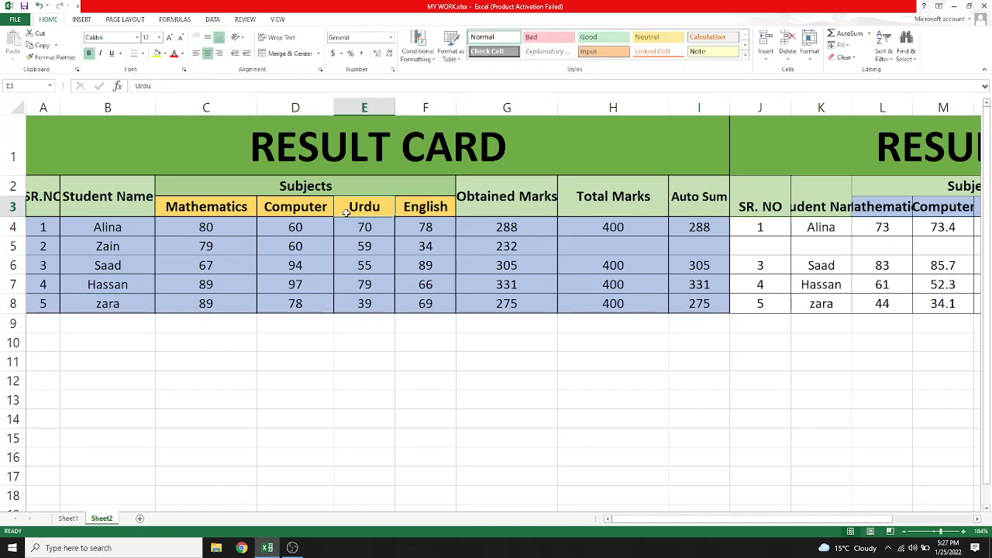
pyautogui.click(593, 233)
pyautogui.click(385, 292)
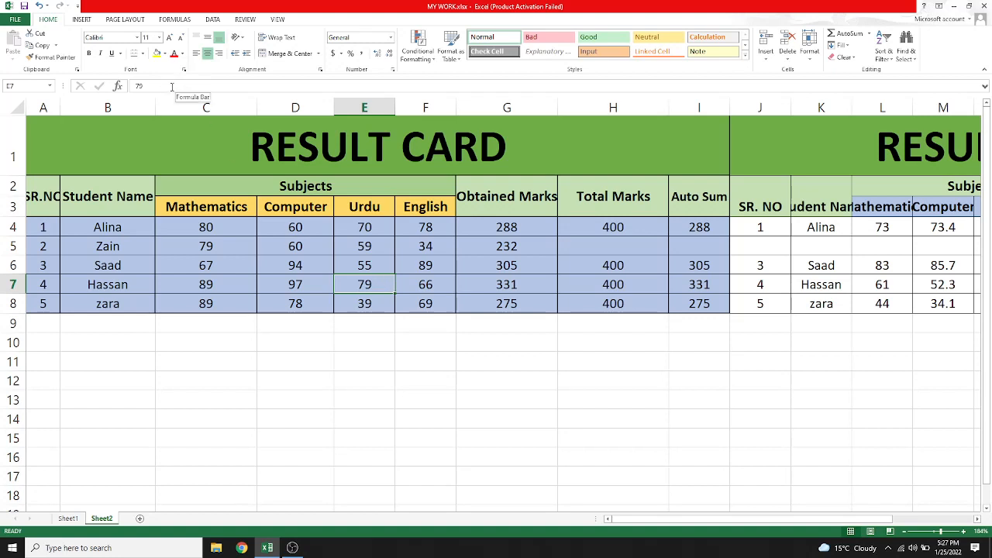
pyautogui.click(280, 289)
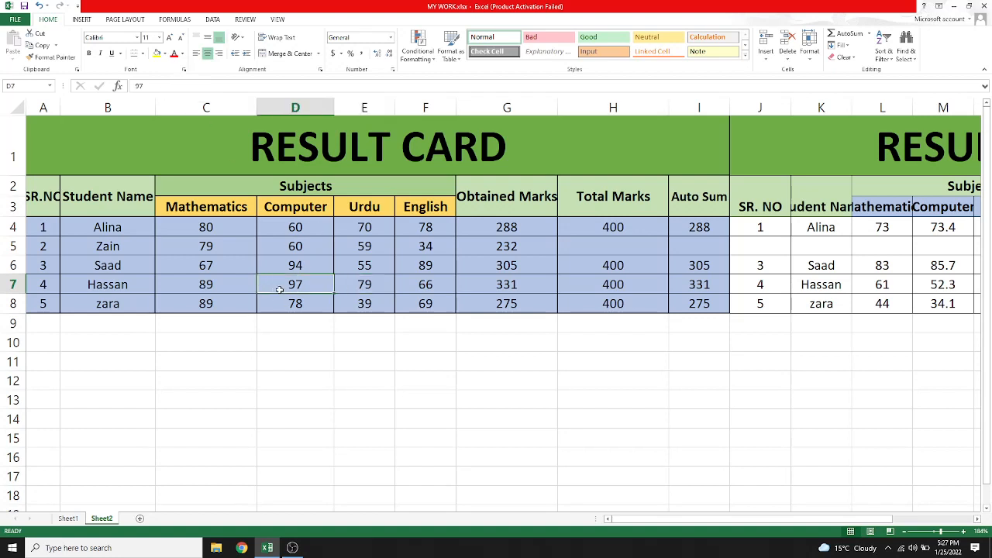
pyautogui.click(305, 203)
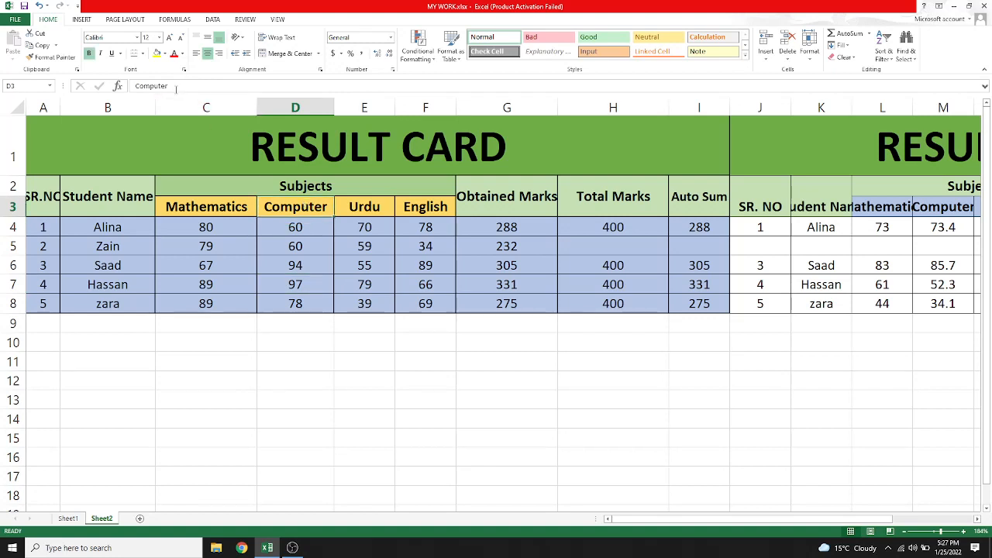
# Respell the student name in B7 with a double "a" before the final "n".
pyautogui.click(131, 280)
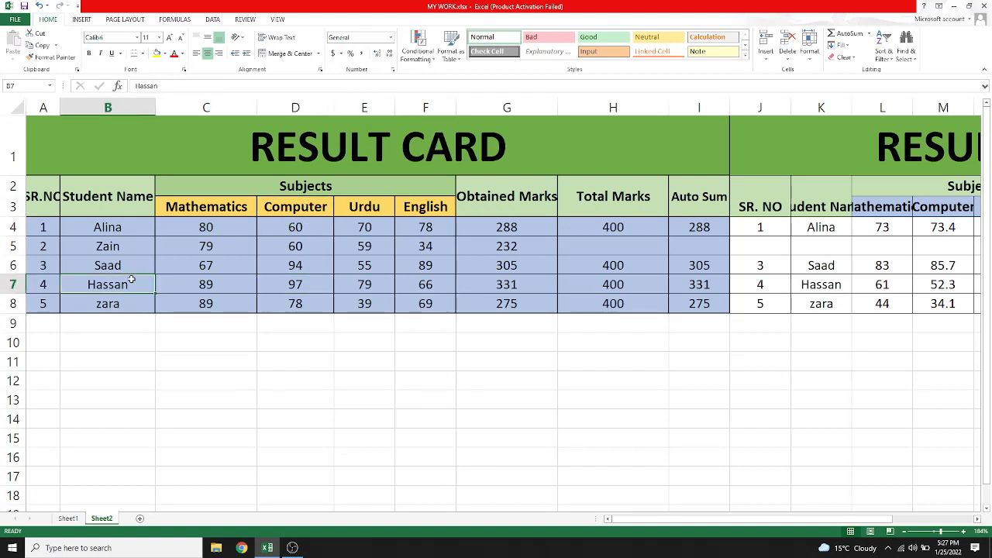
pyautogui.click(162, 87)
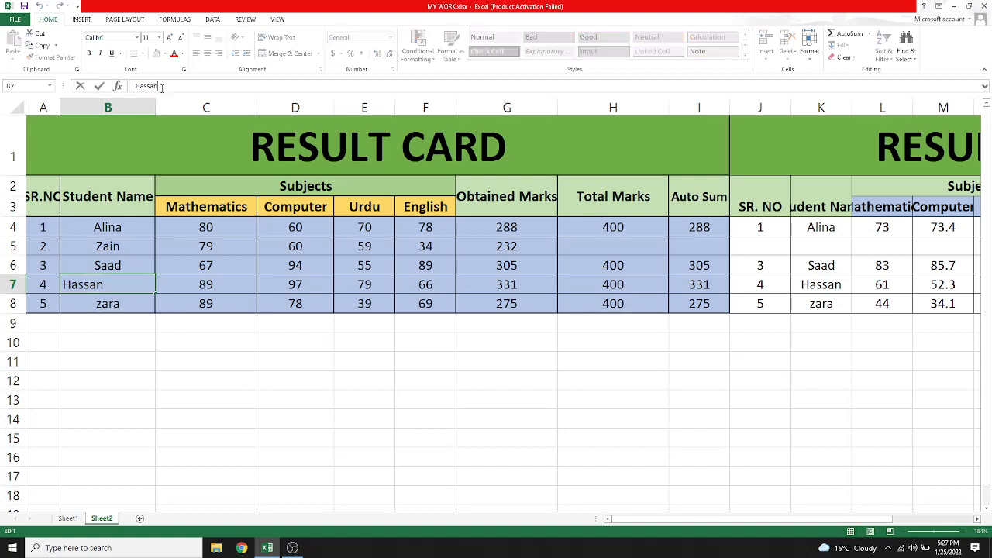
pyautogui.press('BackSpace')
pyautogui.press('BackSpace')
pyautogui.write('aan')
pyautogui.press('Return')
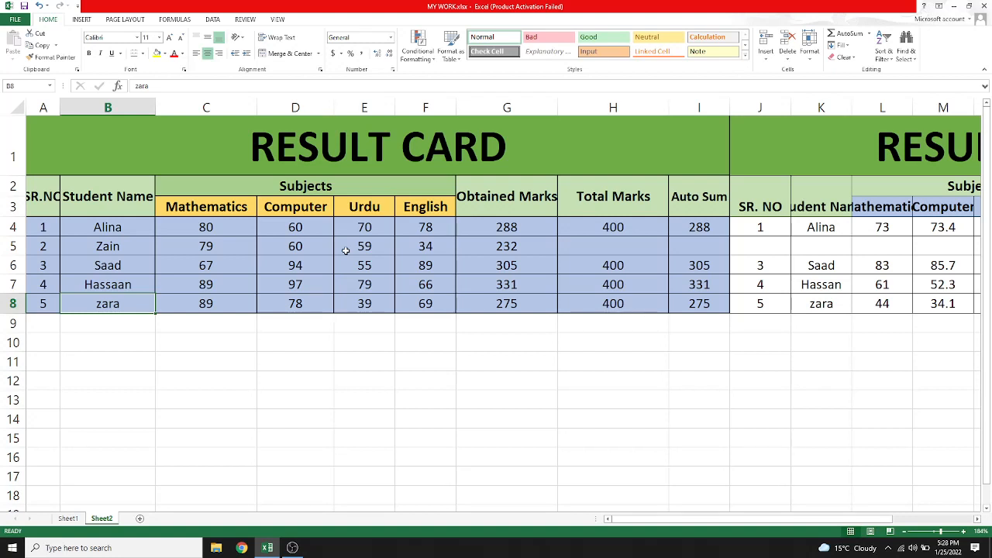
pyautogui.click(292, 548)
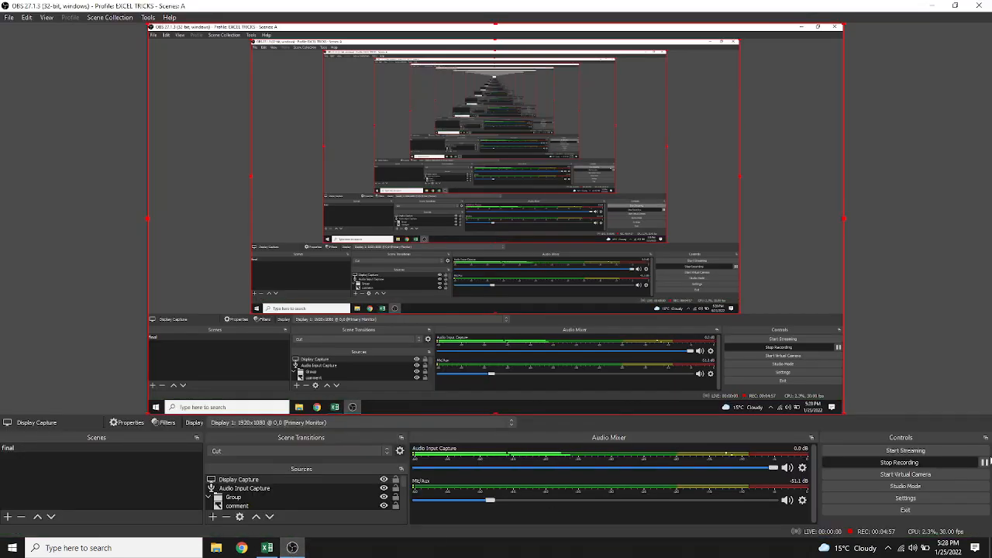